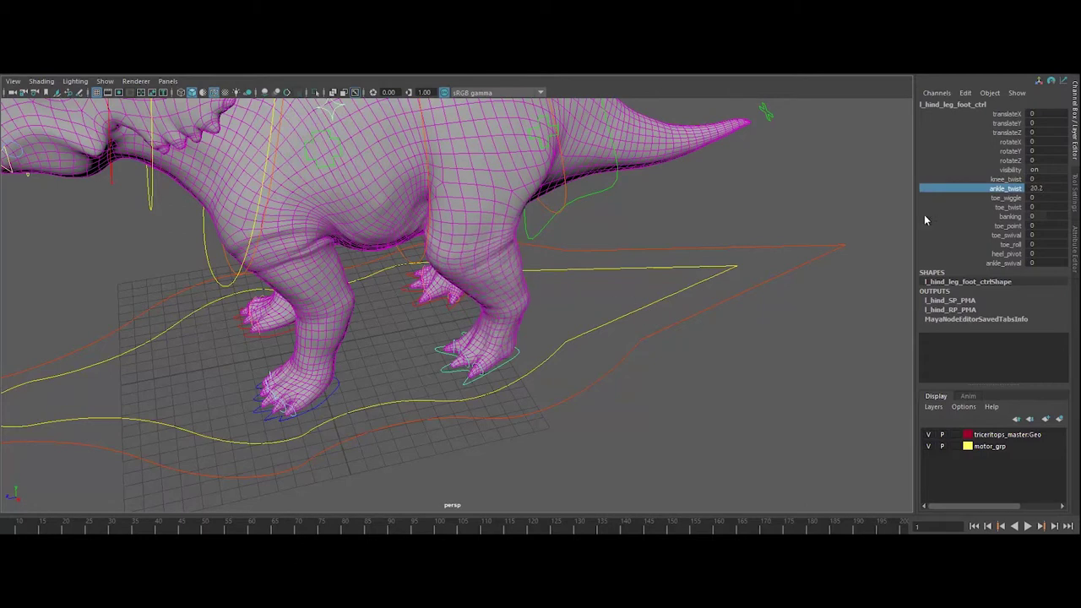
Try out the left hind foot control's twist and banking attributes, undoing each change
middle_click_drag(704, 327, 592, 289)
key("ctrl+z")
left_click(1006, 208)
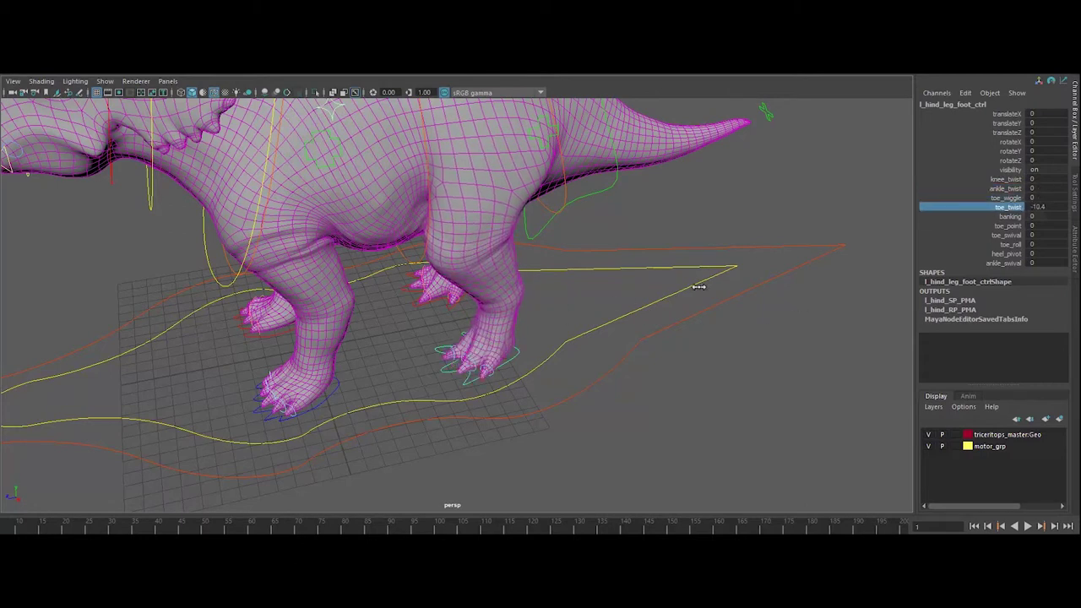
key("ctrl+z")
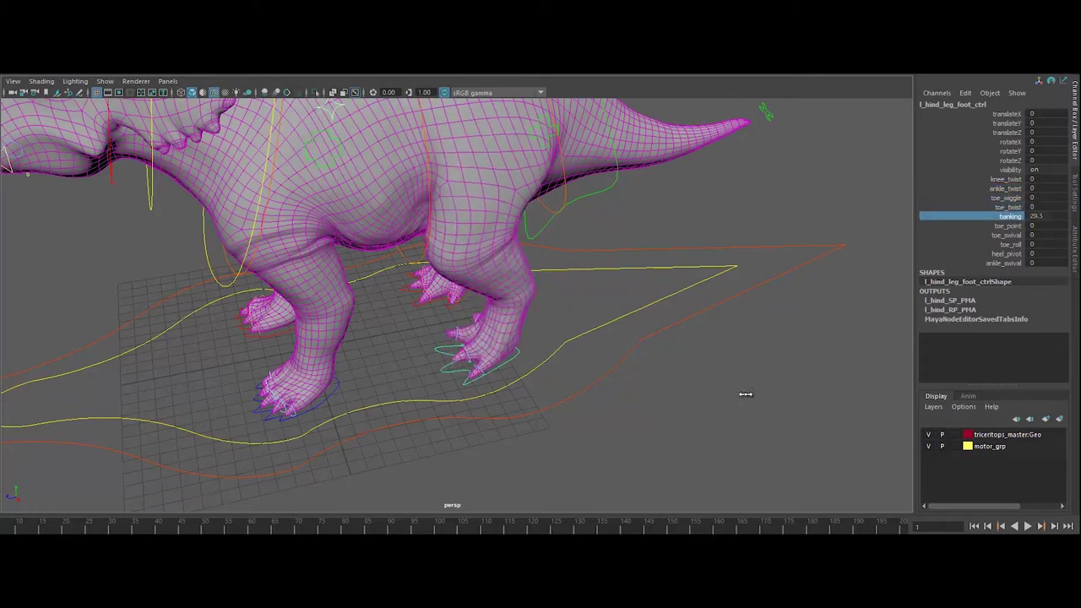
key("ctrl+z")
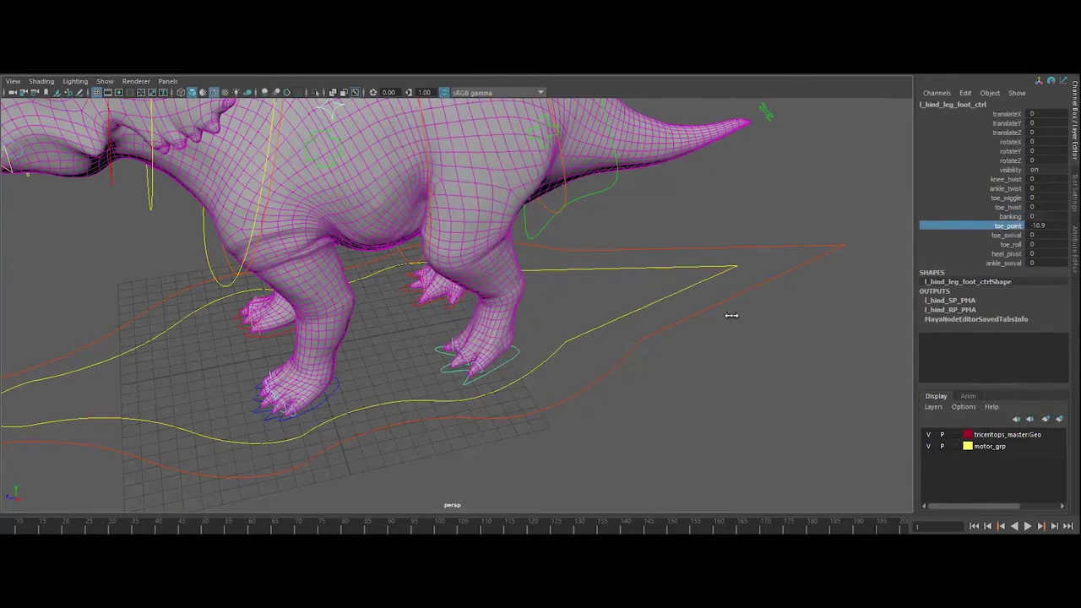
Try out the toe_swival and toe_roll attributes on the left hind foot control, undoing each change
left_click(1003, 236)
middle_click_drag(696, 360, 887, 353)
key("ctrl+z")
left_click(1011, 244)
middle_click_drag(406, 334, 687, 314)
key("ctrl+z")
Try out the heel_pivot and ankle_swival attributes on the left hind foot control, undoing the changes
left_click(1006, 254)
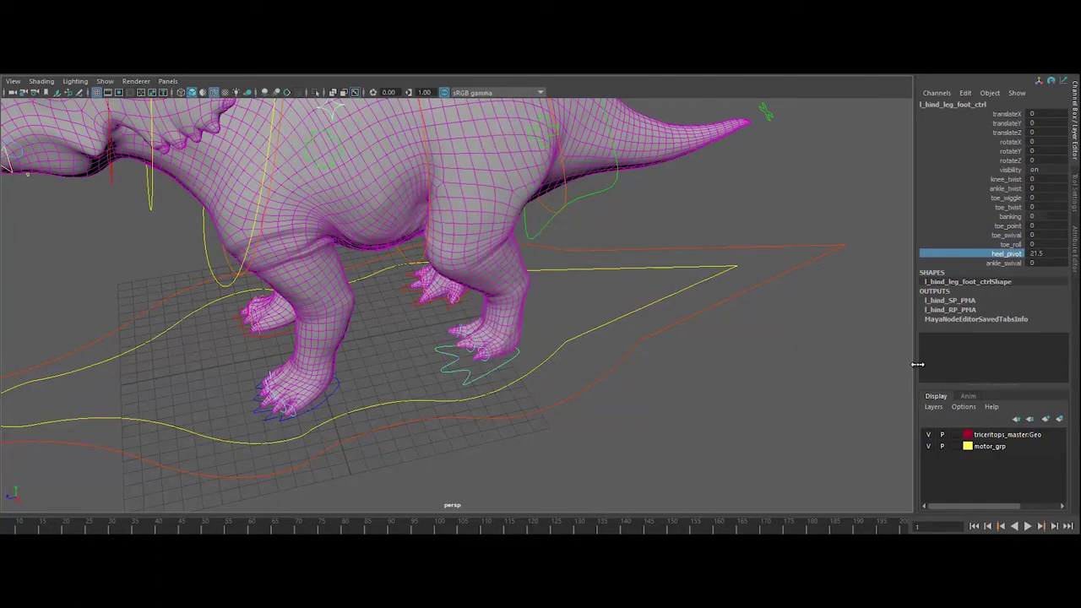
key("ctrl+z")
left_click(1003, 263)
middle_click_drag(1026, 378, 912, 343)
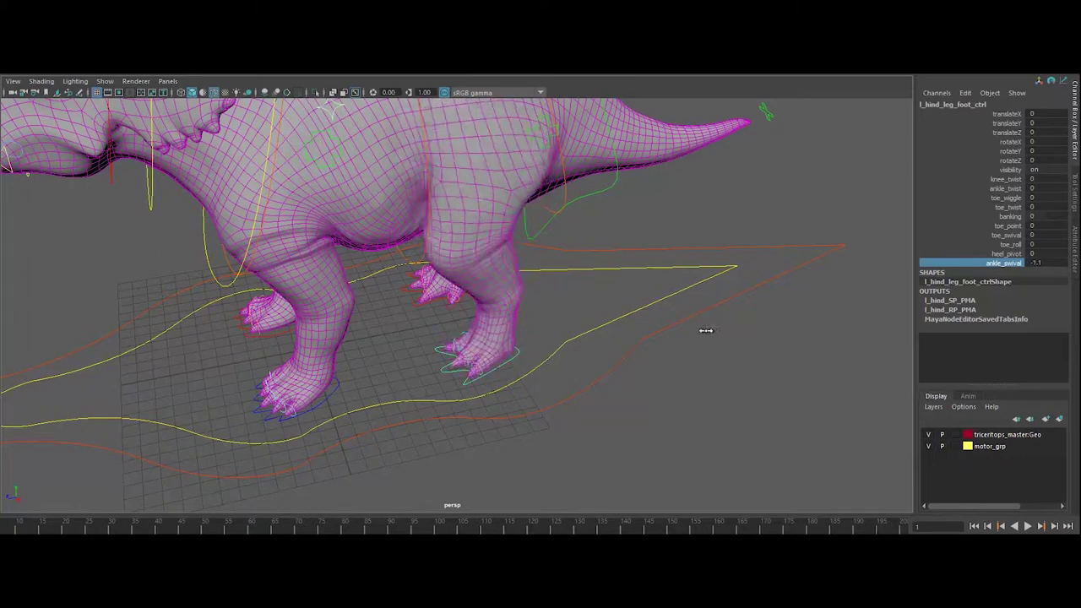
Try out the Rock and Side_offset attributes on the left hind joint offset control, undoing the changes
left_click(536, 218)
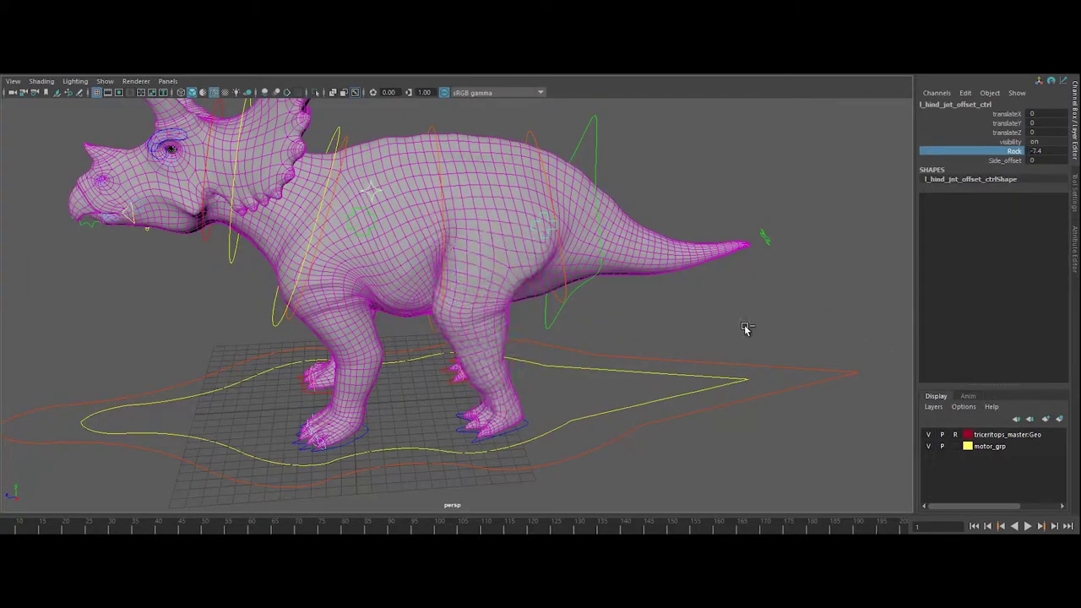
key("ctrl+z")
left_click(1005, 161)
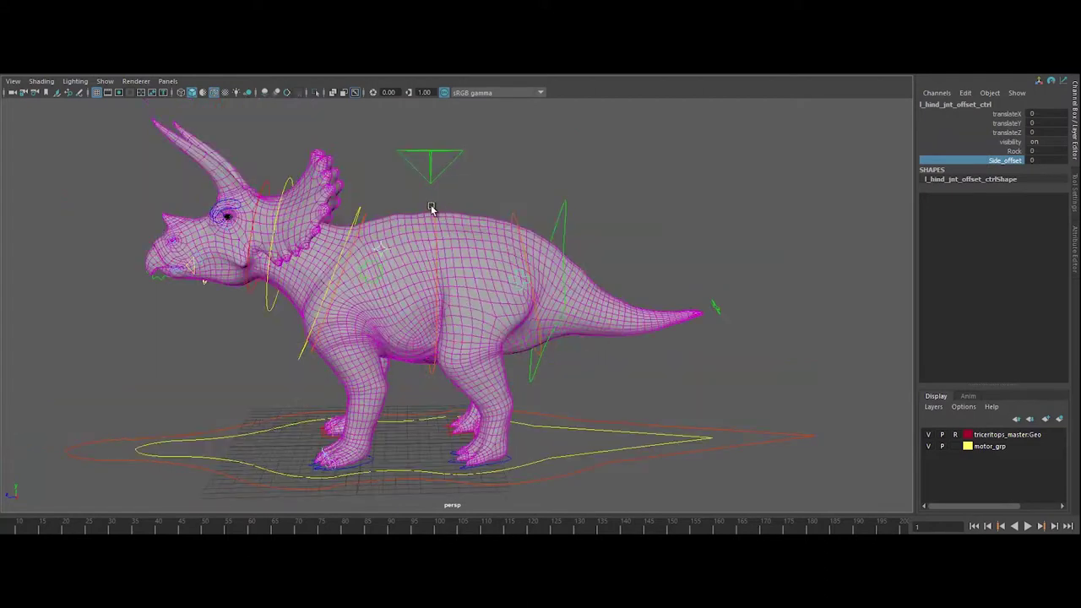
Try moving the mid spine and base spine controls, undoing each move
left_click(434, 229)
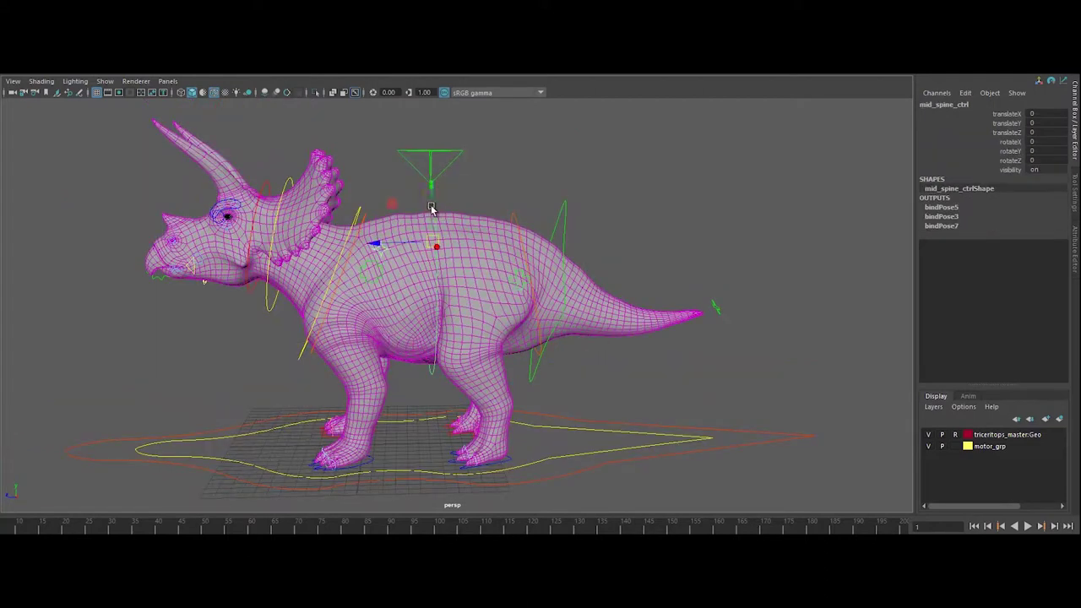
mouse_move(434, 229)
left_mouse_down()
mouse_move(413, 251)
mouse_move(427, 240)
left_mouse_up()
key("ctrl+z")
left_click(541, 216)
mouse_move(510, 259)
left_mouse_down()
mouse_move(494, 256)
mouse_move(496, 229)
mouse_move(505, 240)
left_mouse_up()
key("ctrl+z")
Play the dynamic tail simulation with gravity at 9.8 and rewind to the first frame
left_click_drag(566, 211, 555, 265, "alt")
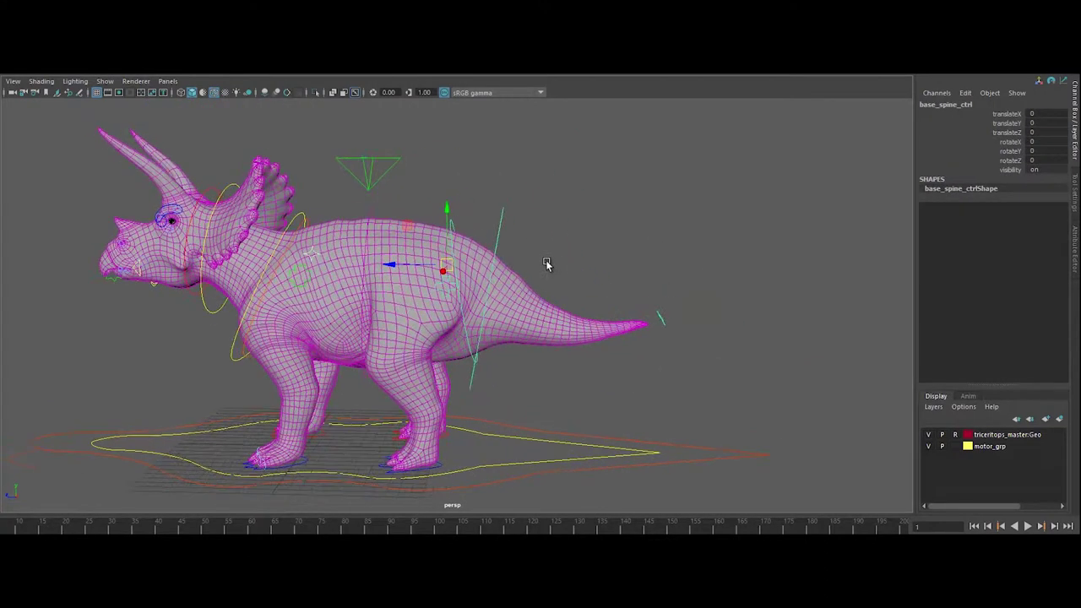
left_click_drag(555, 266, 549, 266, "alt")
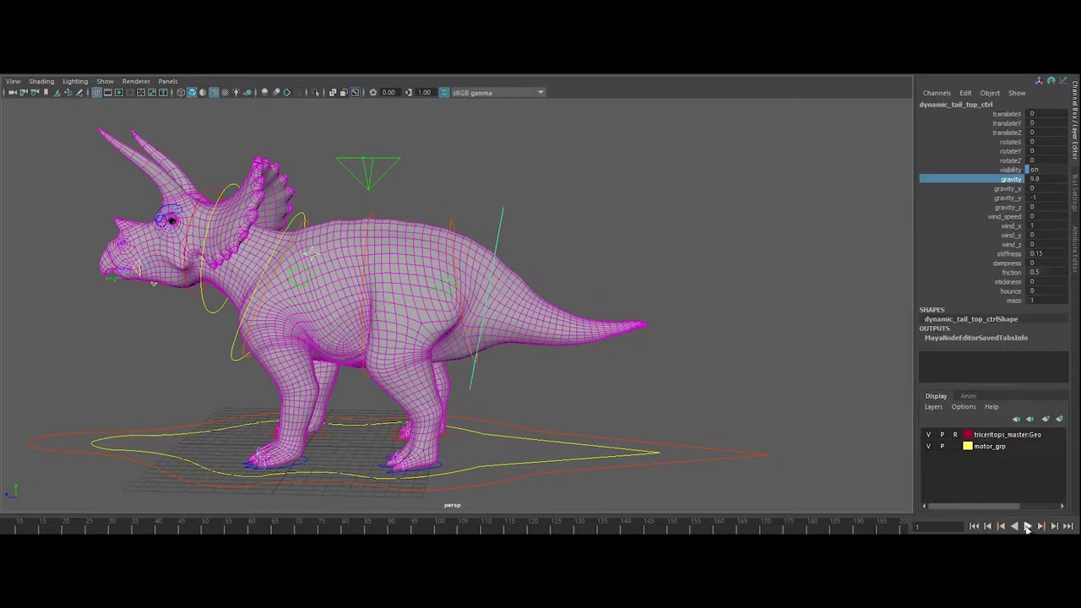
left_click(1026, 527)
left_click(1026, 529)
left_click(975, 527)
Set the dynamic tail control's gravity to 3, play the simulation and rewind it
left_click(1055, 178)
left_click(1028, 526)
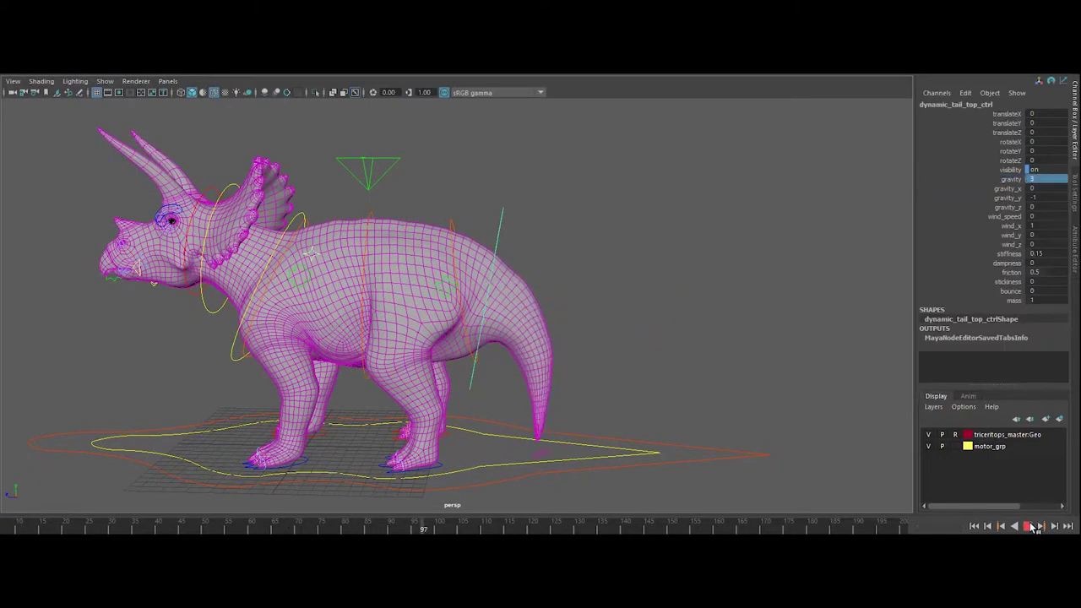
left_click(975, 527)
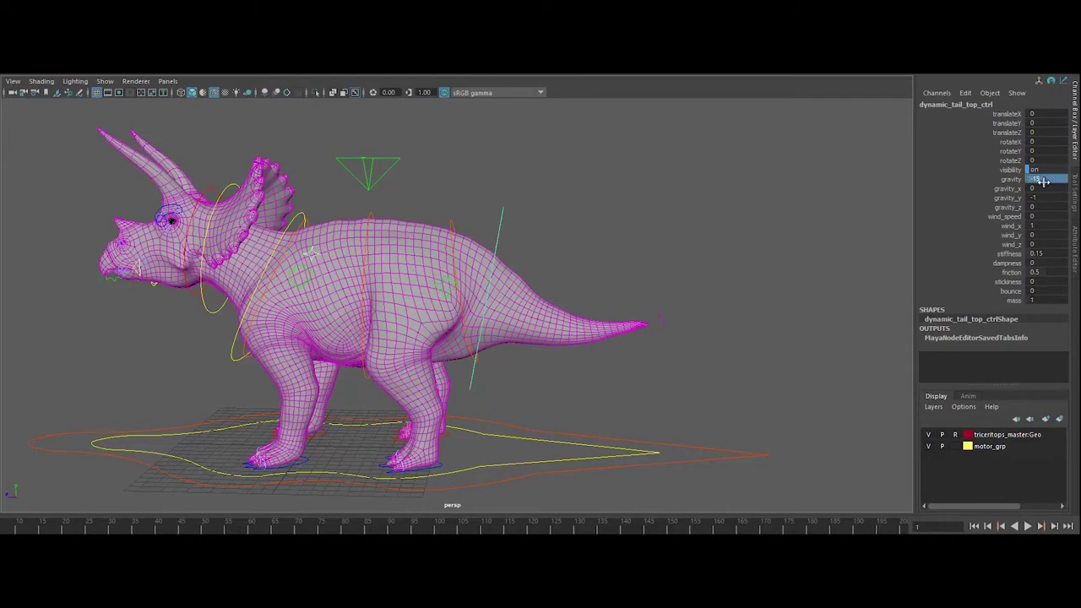
Play and rewind the tail simulation with the altered gravity, and set gravity back to 9.8
left_click(1028, 526)
left_click(975, 527)
left_click(1046, 179)
type("9.8")
key("Return")
Set the dynamic tail control's gravity_x to 1, play the simulation and rewind it
left_click(1045, 188)
type("1")
left_click_drag(726, 287, 555, 386, "alt")
left_click(1028, 526)
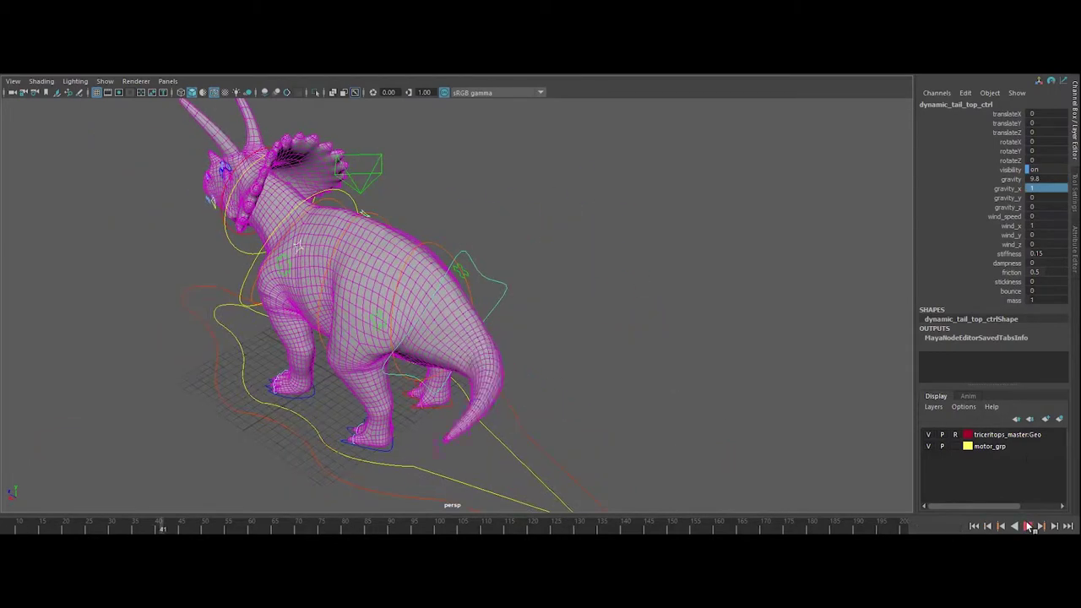
left_click(1028, 526)
left_click(975, 526)
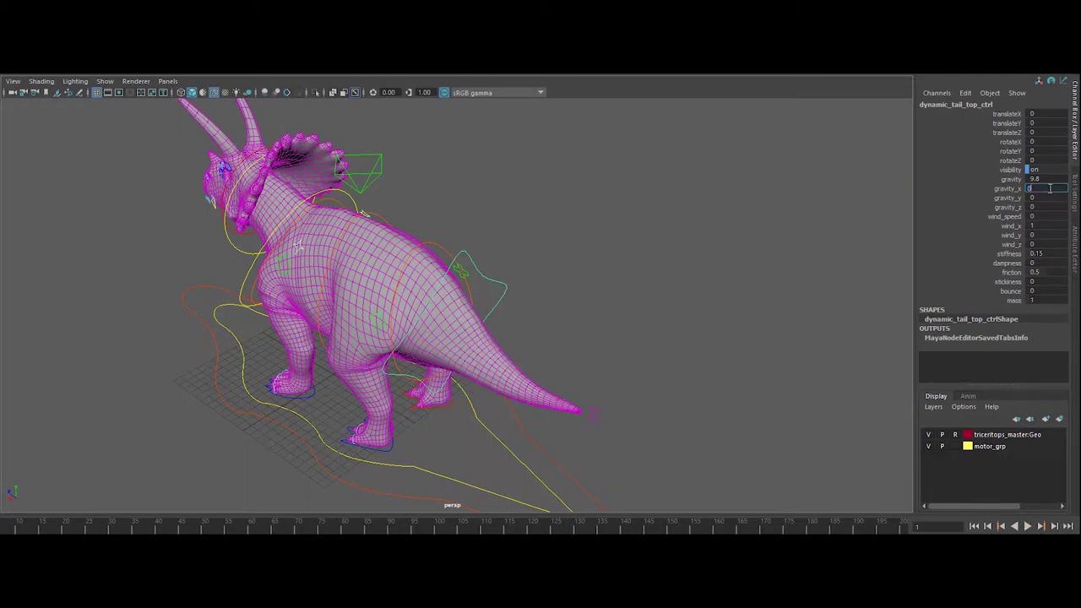
Set the dynamic tail control's gravity_z to 1, play the simulation and rewind it
left_click(1028, 526)
left_click_drag(644, 409, 691, 382, "alt")
left_click_drag(1039, 207, 972, 206)
type("0")
key("Return")
left_click(1028, 526)
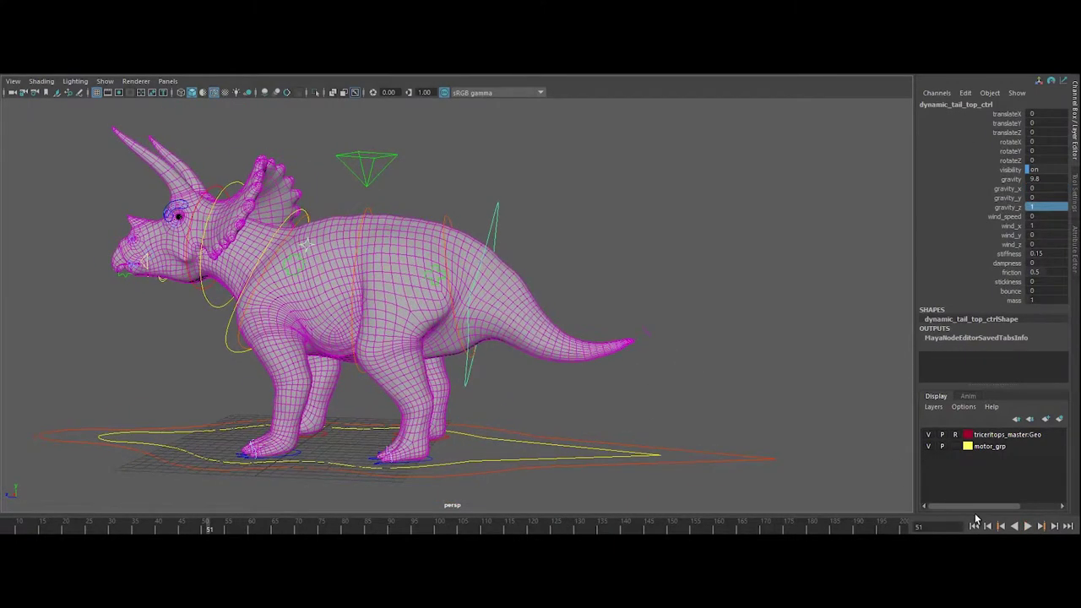
left_click(975, 527)
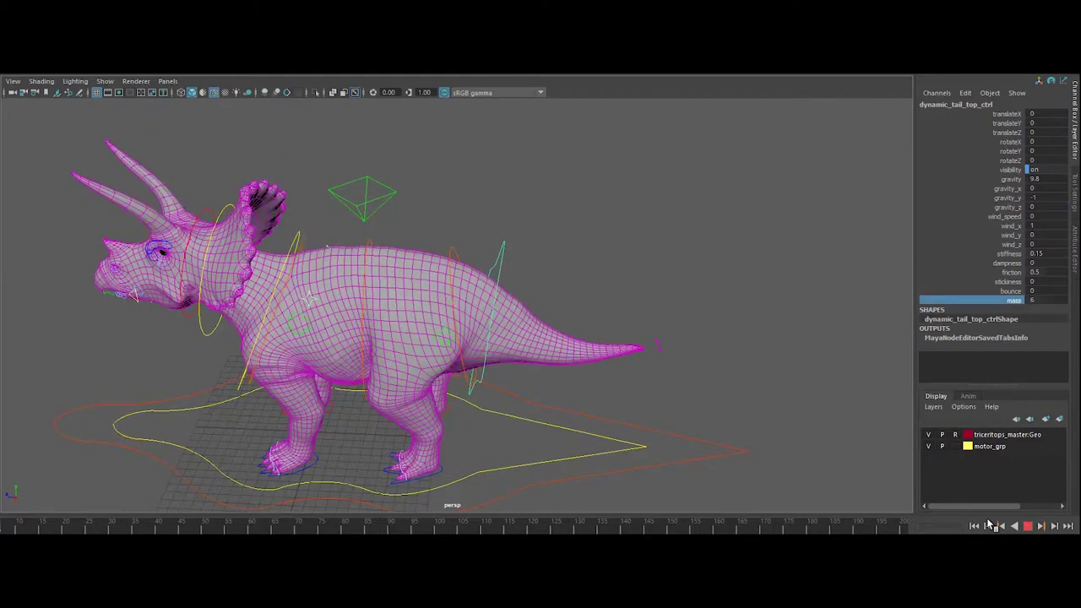
Play the dynamic tail simulation with mass at 6 and rewind to the first frame
left_click(1028, 528)
left_click_drag(694, 457, 724, 415, "alt")
left_click(1029, 527)
left_click(975, 526)
Set the dynamic tail control's mass to 0 and play the simulation
left_click(1049, 300)
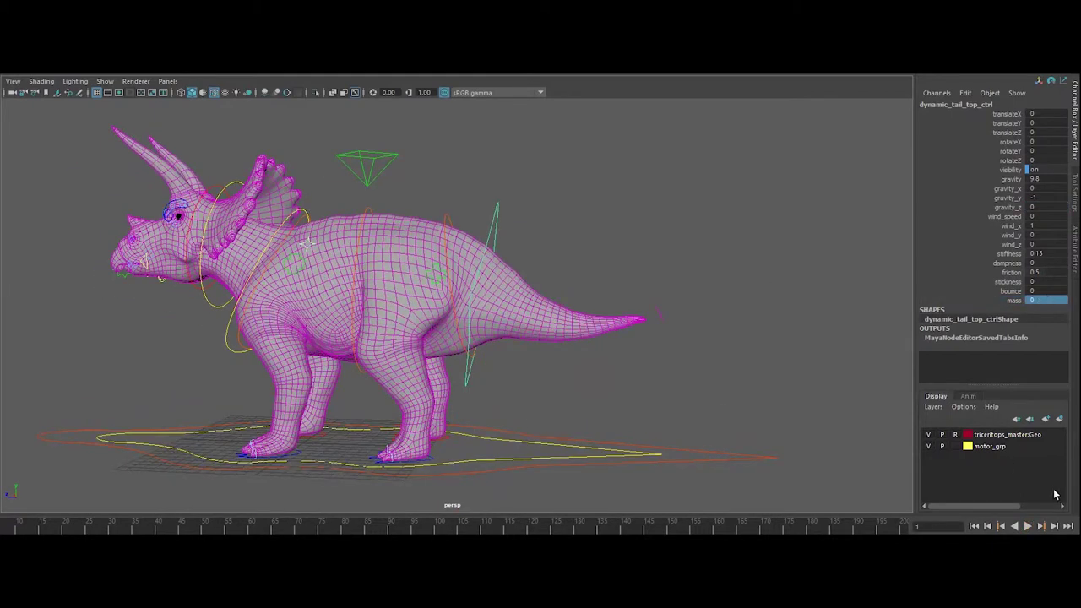
left_click(1029, 526)
left_click(975, 526)
left_click(1018, 526)
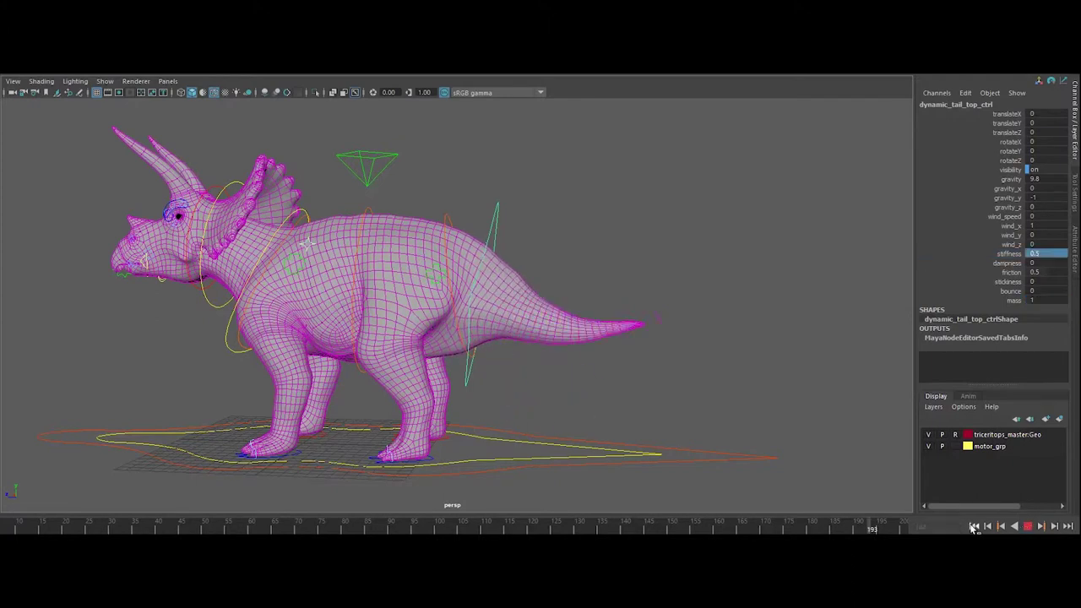
Switch the tail to its sine controls and select the base tail sine control
left_click_drag(673, 301, 660, 361)
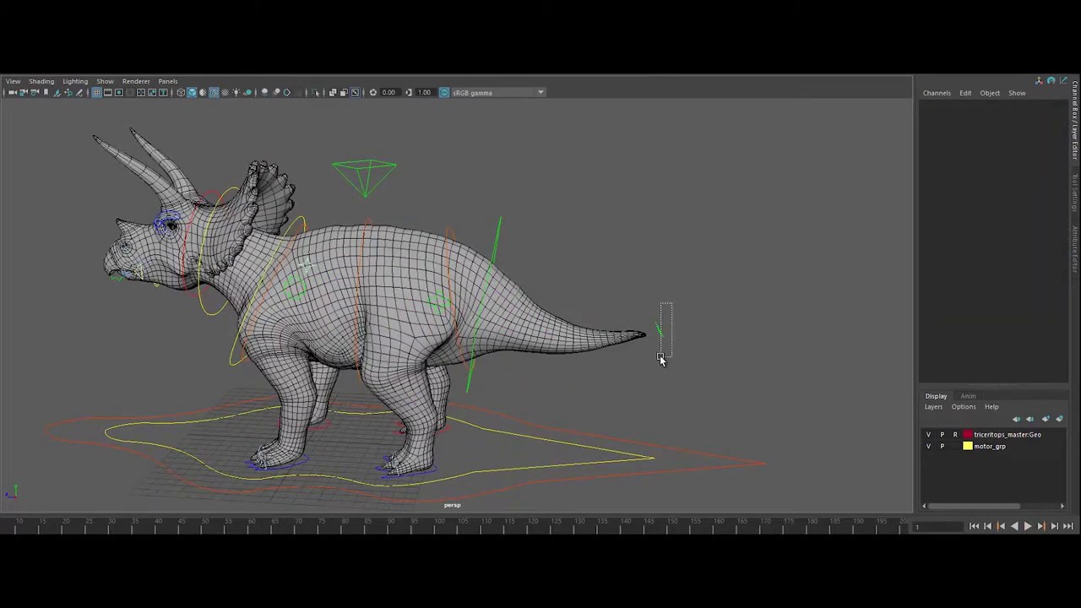
left_click(543, 150)
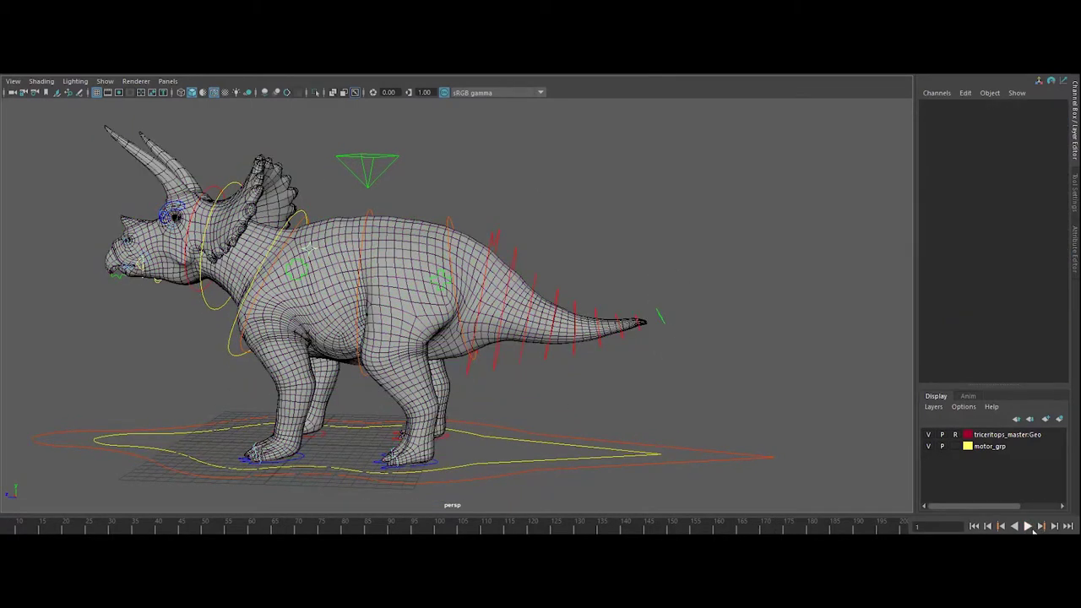
left_click(496, 241)
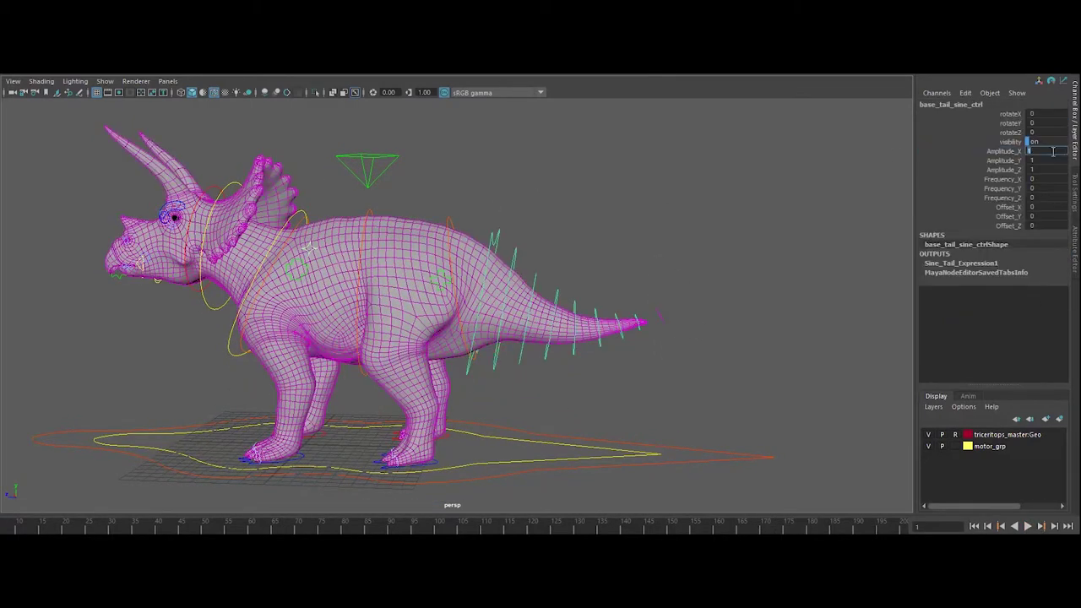
Set the base tail sine control's Amplitude_X to 5, Frequency_X to 2 and Offset_X to 0.5, and play the animation
type("0.5")
key("Return")
left_click(1052, 179)
type("2")
key("Return")
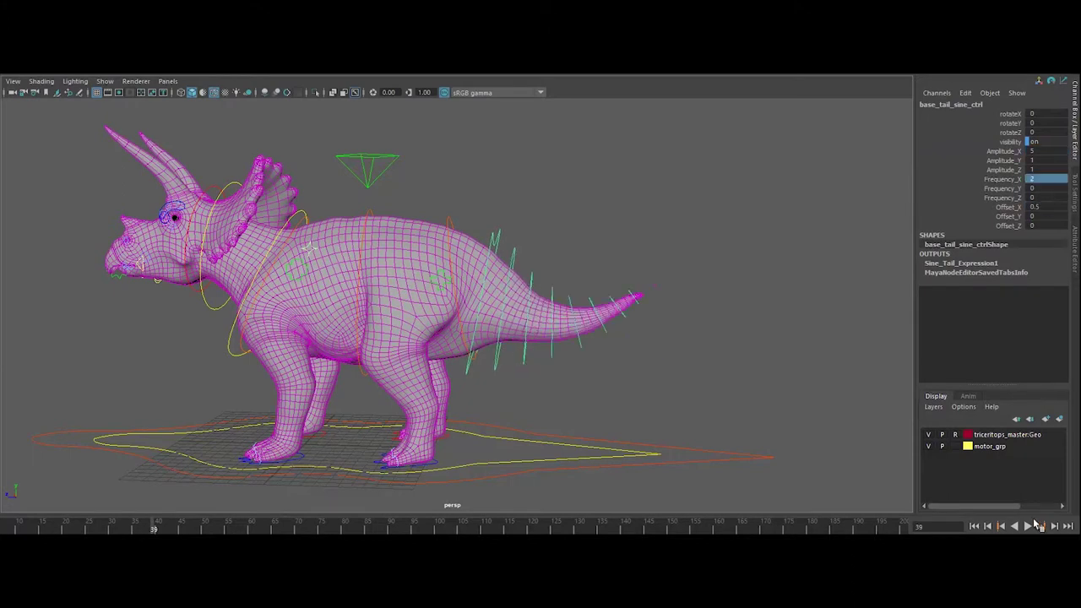
left_click(1032, 526)
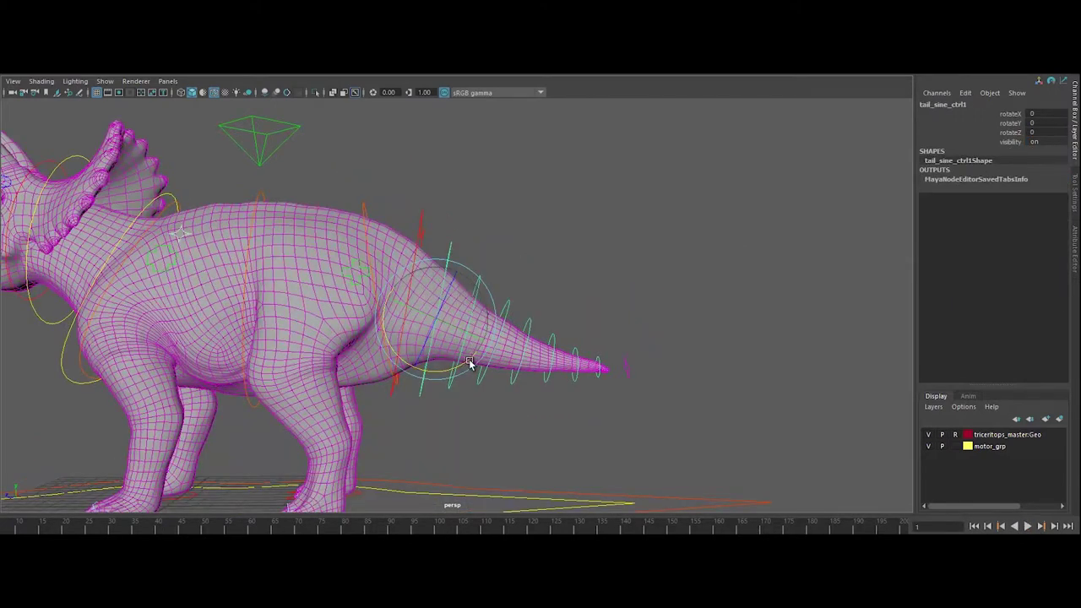
Try rotating the first tail sine control behind the base, undoing the rotation
left_click_drag(471, 362, 570, 348)
key("ctrl+z")
left_click(504, 330)
left_click(572, 332)
Select all the tail sine controls and try rotating them together, undoing the rotation
left_click(451, 253)
key("q")
left_click(422, 230)
left_click(450, 250, "shift")
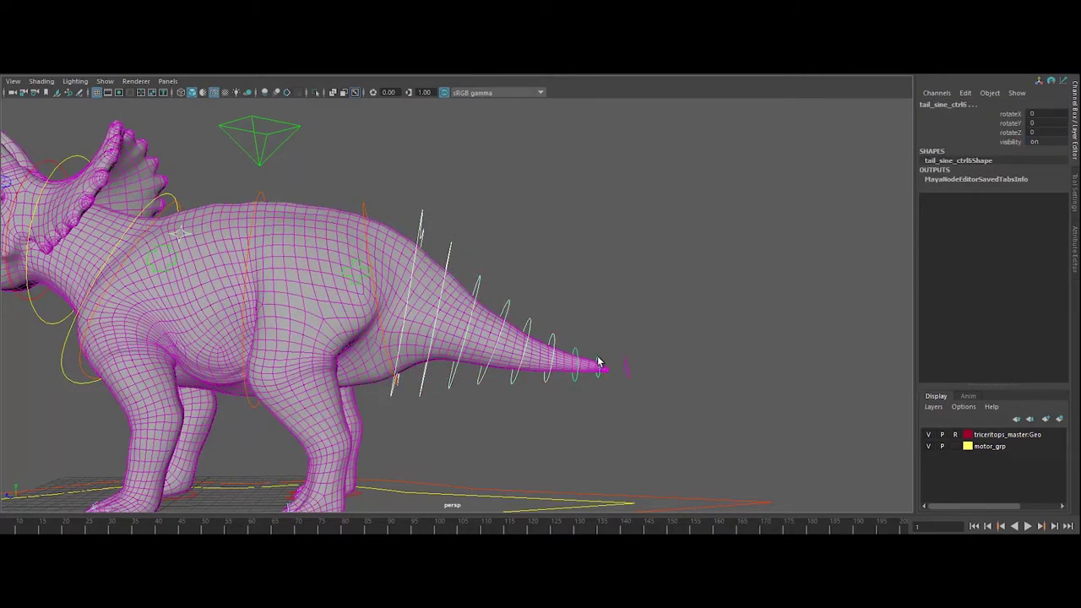
left_click_drag(573, 330, 585, 322)
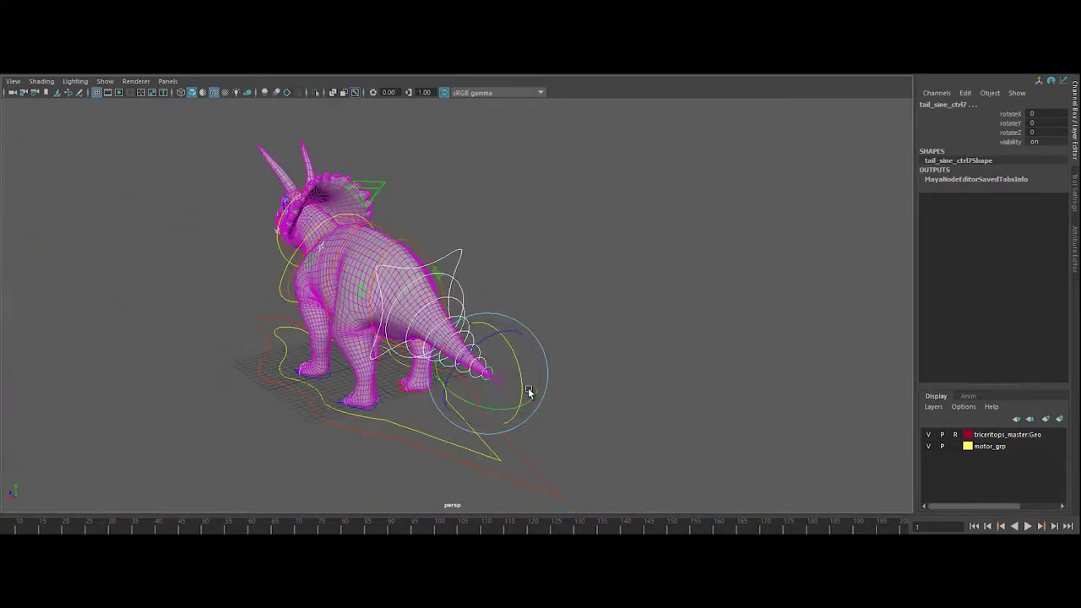
left_click_drag(496, 410, 516, 405)
key("ctrl+z")
Select the base tail sine control and play its wave motion to examine the tail from behind and the side
left_click_drag(603, 380, 616, 208, "alt")
left_click(616, 208)
left_click(424, 246)
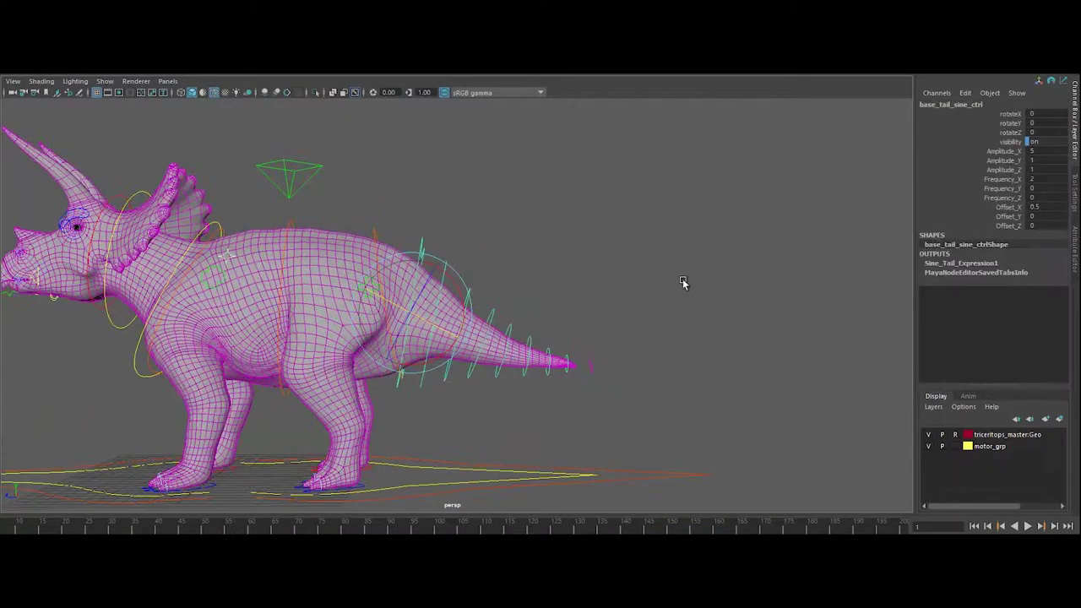
left_click(1028, 526)
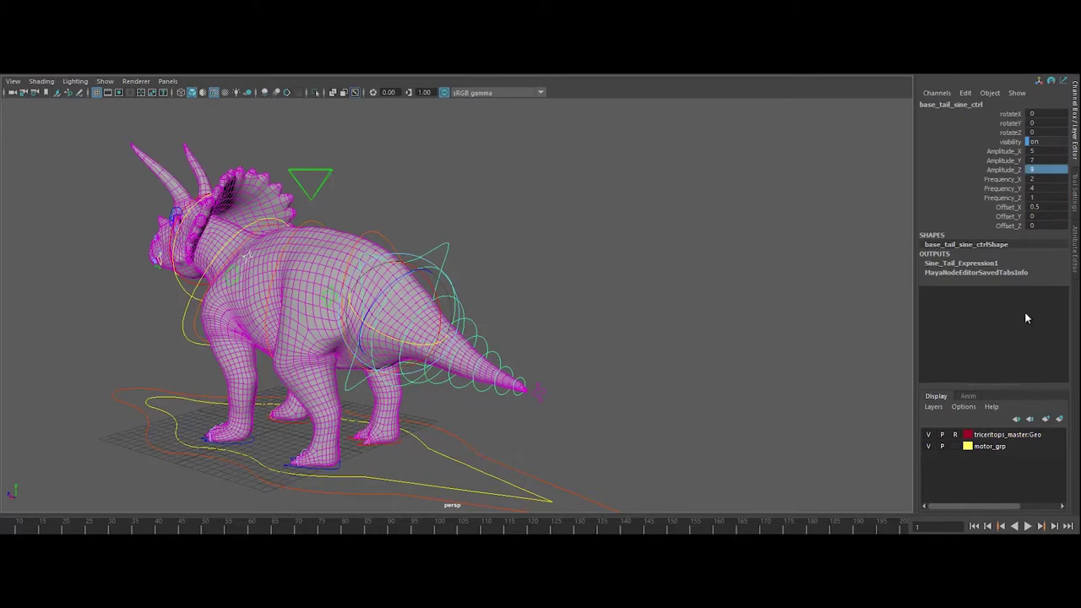
left_click_drag(583, 377, 586, 330, "alt")
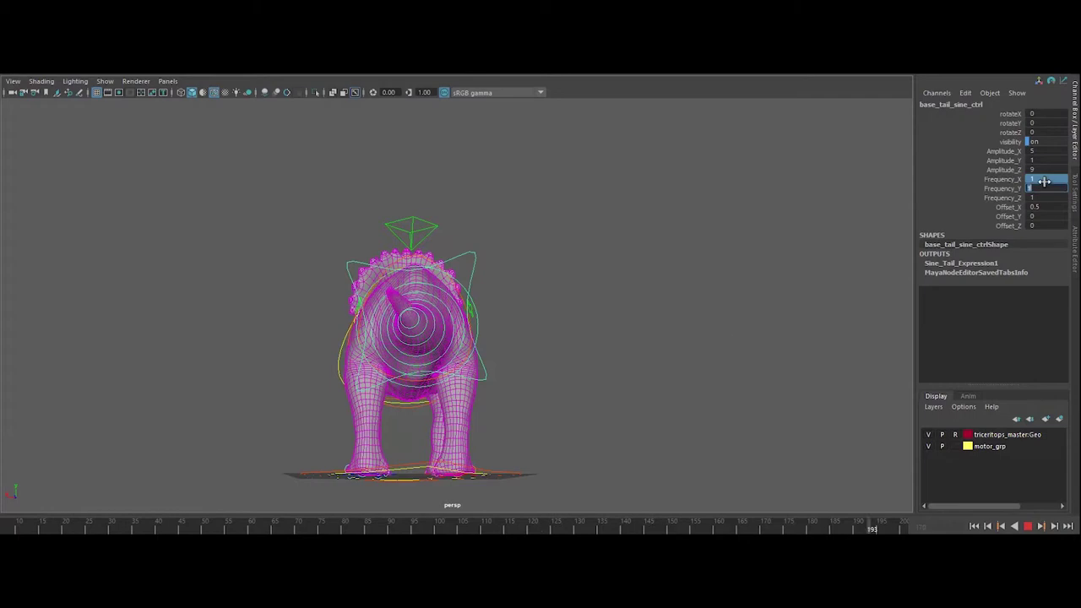
left_click_drag(471, 449, 599, 468, "alt")
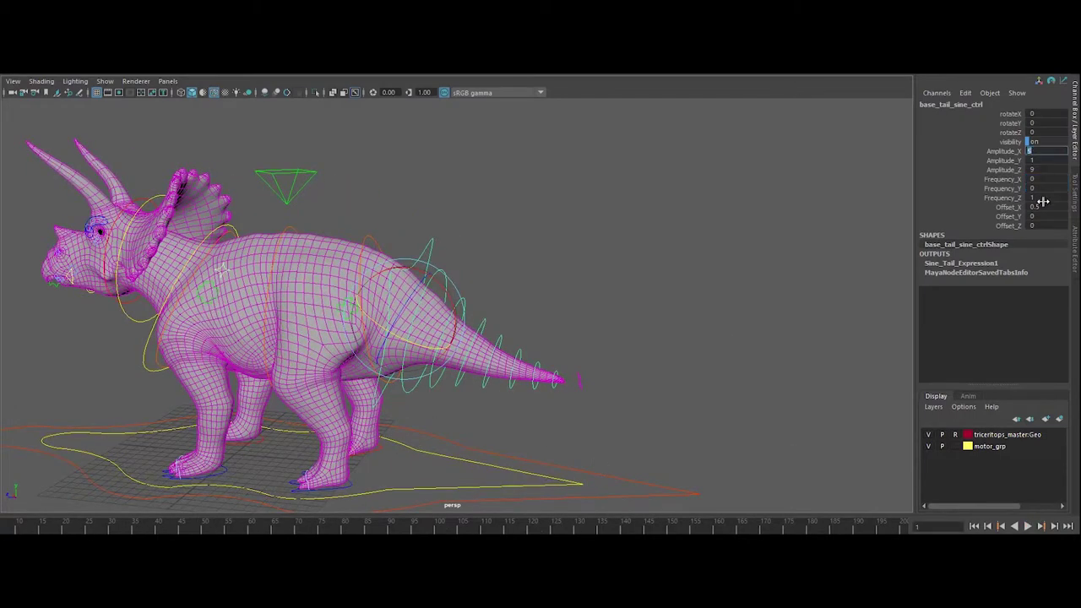
Set the base tail sine control's X, Y and Z frequencies and Offset_X to 0
left_click_drag(1046, 179, 1044, 207)
type("0")
key("Return")
Switch the tail to its FK controls by setting the tail tip control's mode value to 0
left_click(586, 248)
left_click_drag(586, 248, 495, 222, "alt")
right_click_drag(495, 223, 588, 186, "alt")
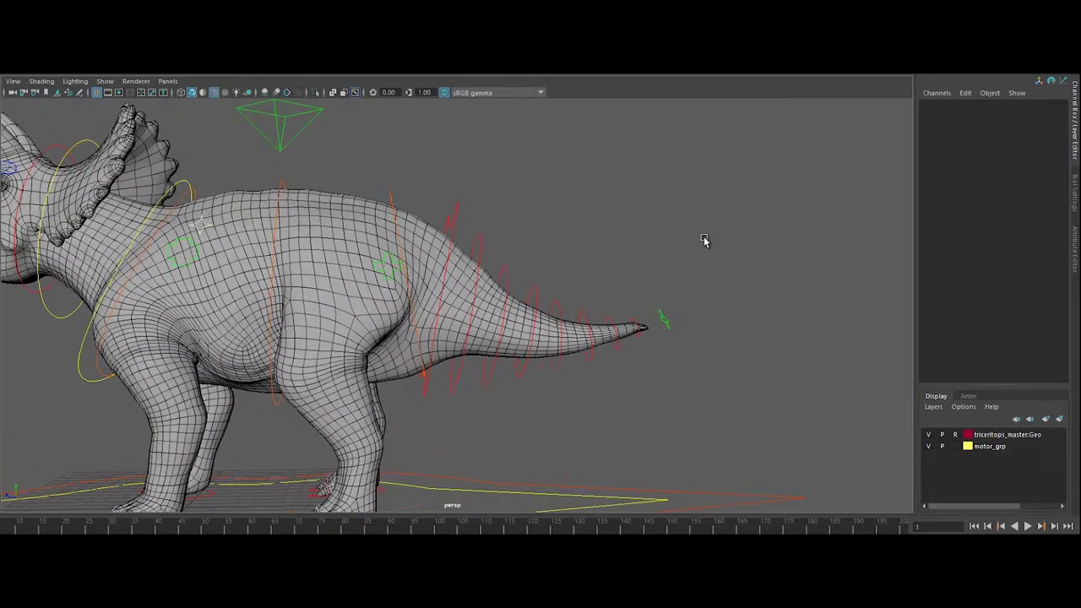
left_click(661, 324)
type("0")
key("Return")
Select all the tail FK controls and try rotating them together, undoing the rotation
left_click(577, 204)
left_click_drag(578, 204, 526, 224, "alt")
left_click(449, 201)
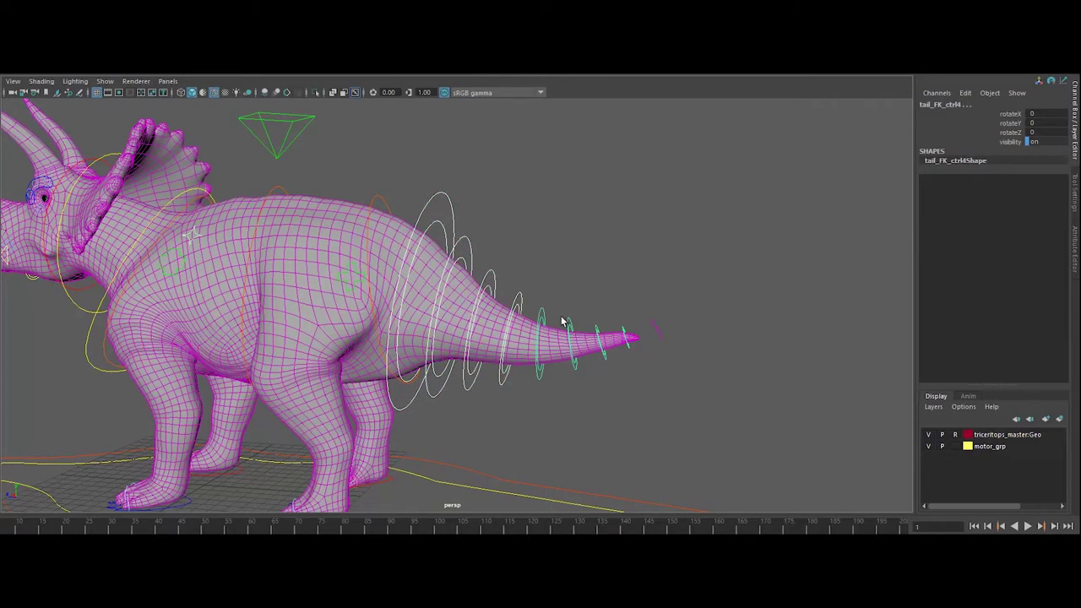
mouse_move(622, 286)
left_mouse_down()
mouse_move(600, 284)
mouse_move(632, 296)
mouse_move(601, 287)
left_mouse_up()
key("ctrl+z")
Try two further rotations of the selected tail FK controls, undoing both
right_click_drag(655, 334, 603, 360, "alt")
left_click_drag(603, 360, 544, 358, "alt")
left_click_drag(576, 343, 560, 344)
key("ctrl+z")
left_click_drag(478, 376, 528, 377, "alt")
mouse_move(567, 332)
left_mouse_down()
mouse_move(569, 318)
mouse_move(565, 343)
mouse_move(566, 329)
left_mouse_up()
key("ctrl+z")
Try moving a single tail control, undoing the changes
left_click(690, 304)
left_click_drag(625, 304, 583, 309, "alt")
left_click(473, 268)
key("w")
right_click_drag(516, 289, 490, 321, "alt")
left_click_drag(415, 302, 507, 332)
key("ctrl+z")
key("ctrl+z")
key("ctrl+z")
Try moving the left scapula control, undoing the move
scroll(348, 242, "down", 3)
left_click_drag(379, 251, 380, 261, "alt")
middle_click_drag(379, 261, 428, 260, "alt")
left_click(435, 258)
left_click_drag(435, 258, 426, 282, "alt")
scroll(452, 292, "up", 2)
left_click(467, 300)
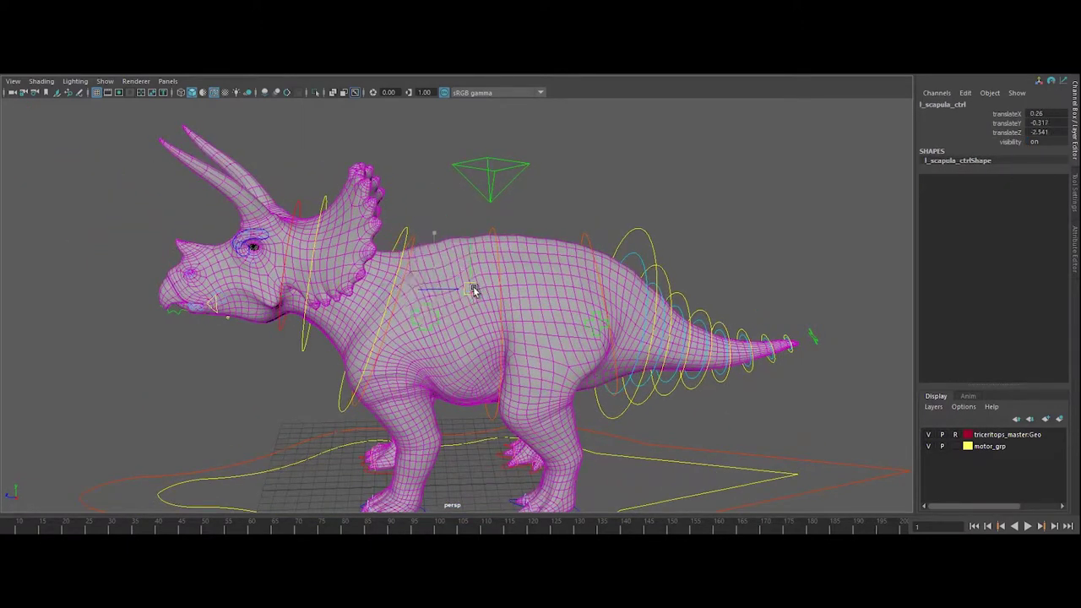
key("ctrl+z")
Try moving the left front leg offset control, undoing the move
scroll(424, 338, "down", 3)
middle_click_drag(423, 339, 481, 294, "alt")
scroll(516, 261, "up", 3)
left_click(517, 268)
left_click_drag(518, 270, 515, 238)
key("ctrl+z")
Try rotating the toe controls on the left front foot, undoing the rotation
middle_click_drag(511, 431, 479, 280, "alt")
scroll(479, 280, "up", 5)
left_click_drag(480, 228, 529, 250, "alt")
scroll(529, 251, "up", 3)
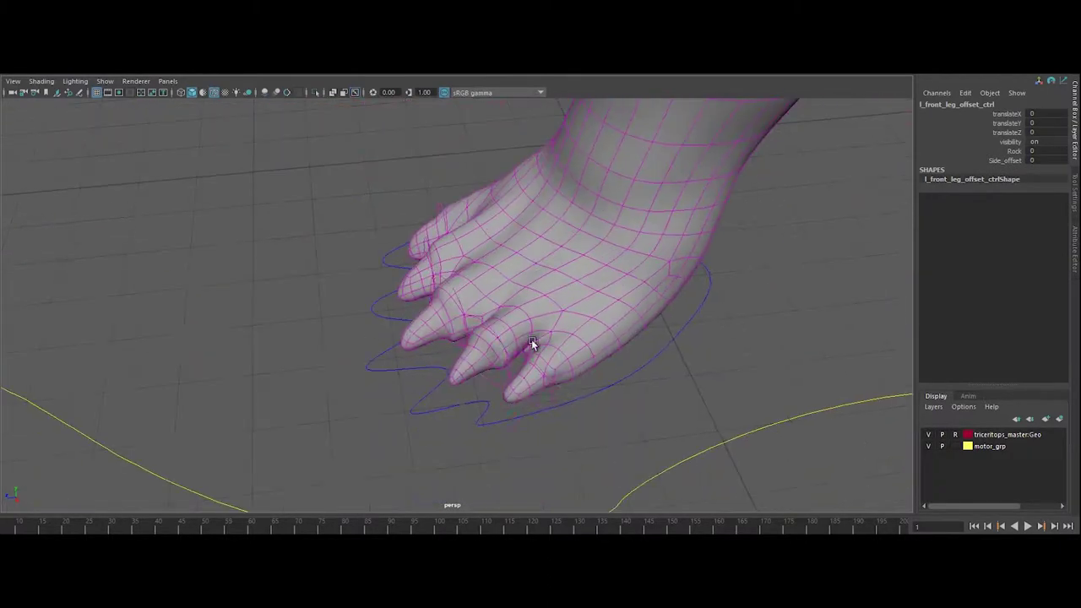
left_click(526, 388)
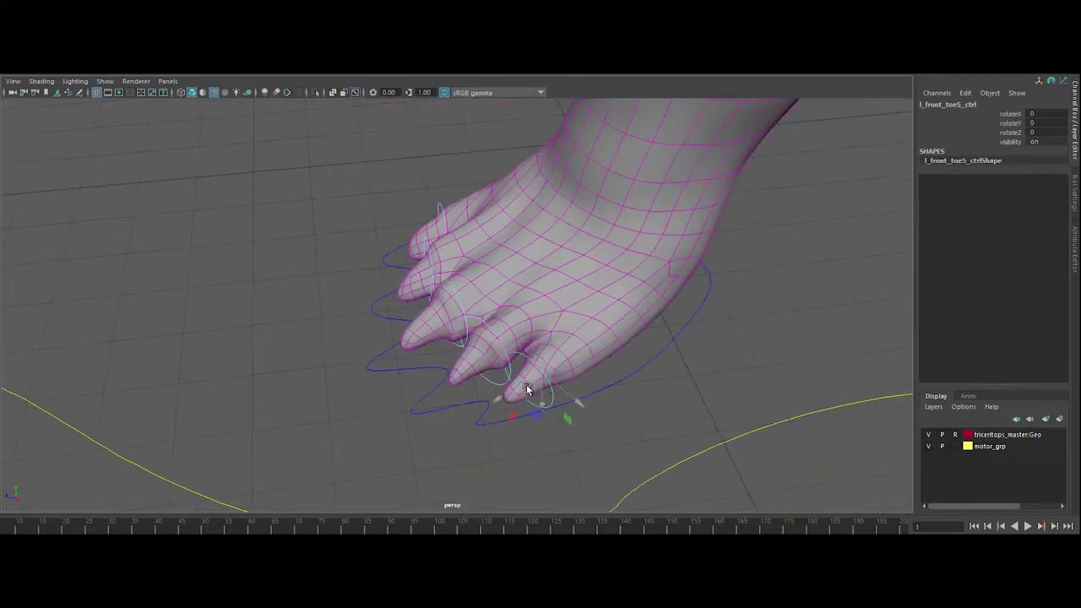
left_click(442, 215)
left_click_drag(434, 204, 432, 221)
key("ctrl+z")
Try two adjustments of a control at the front of the body, undoing each
scroll(605, 279, "down", 10)
scroll(596, 200, "up", 3)
left_click_drag(563, 264, 589, 218, "alt")
left_click(524, 285)
mouse_move(519, 283)
left_mouse_down()
mouse_move(531, 275)
mouse_move(520, 277)
left_mouse_up()
key("ctrl+z")
left_click_drag(515, 213, 529, 240)
key("ctrl+z")
Try two adjustments of a control in the neck area, undoing each
left_click(469, 185)
left_click_drag(479, 194, 464, 197)
key("ctrl+z")
left_click_drag(456, 244, 434, 260)
key("ctrl+z")
key("ctrl+z")
Try rotating the head control in different directions, undoing each rotation
middle_click_drag(434, 261, 497, 334, "alt")
right_click_drag(497, 333, 544, 313, "alt")
left_click(524, 194)
left_click_drag(509, 243, 624, 325)
key("ctrl+z")
key("ctrl+z")
left_click_drag(679, 277, 541, 160)
key("ctrl+z")
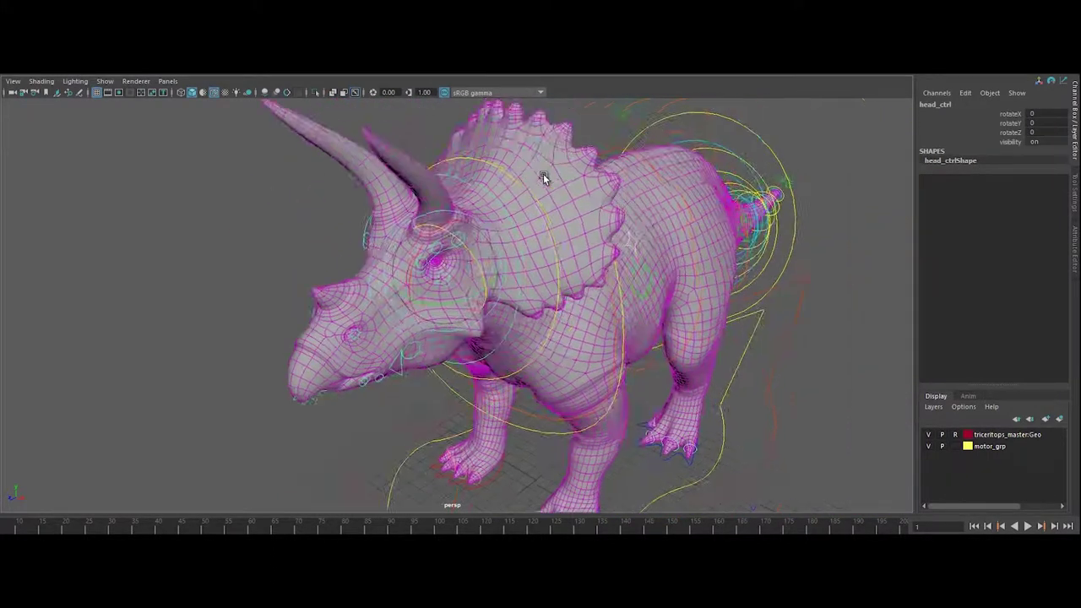
Try moving the facial controls around the eye and brow in different directions
right_click_drag(541, 160, 591, 186, "alt")
left_click(227, 209)
left_click(404, 225)
left_click_drag(405, 224, 338, 169, "alt")
left_click_drag(477, 147, 477, 156)
right_click_drag(476, 157, 696, 270, "alt")
middle_click_drag(696, 270, 600, 272, "alt")
left_click(439, 245)
left_click_drag(439, 240, 442, 253)
left_click(472, 203)
left_click_drag(478, 205, 477, 171)
Try moving the right nostril's control on the snout, undoing the move
right_click_drag(476, 172, 422, 254, "alt")
left_click_drag(431, 262, 493, 283, "alt")
left_click(474, 292)
left_click_drag(470, 242, 425, 291)
scroll(426, 286, "up", 2)
left_click(460, 217)
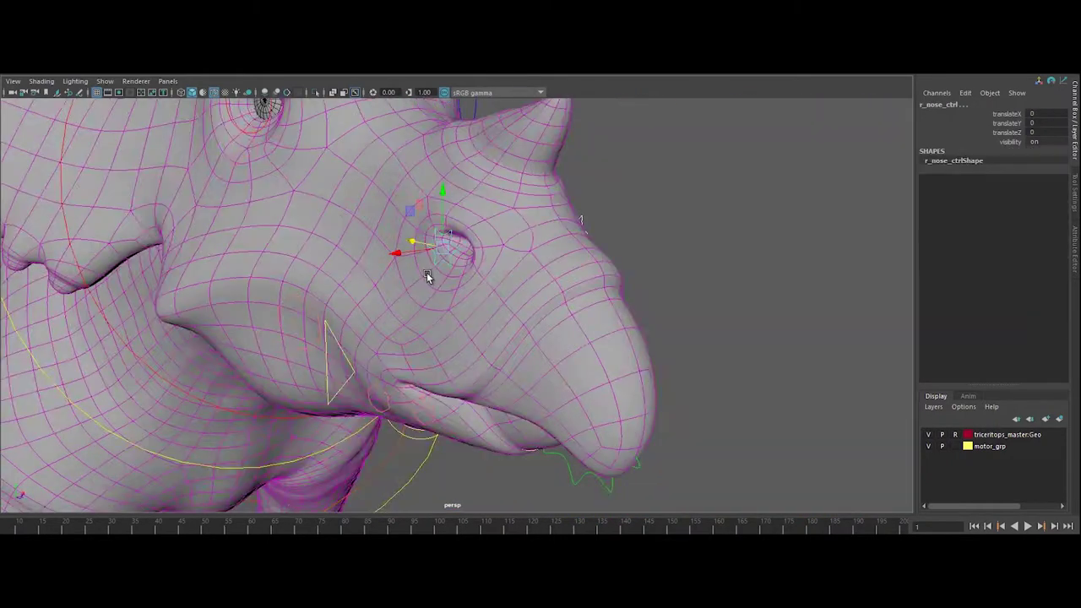
left_click_drag(414, 270, 490, 265, "alt")
mouse_move(530, 237)
left_mouse_down()
mouse_move(536, 205)
mouse_move(505, 205)
mouse_move(510, 237)
left_mouse_up()
key("ctrl+z")
Try moving the facial controls on the right side of the snout, undoing the last move
middle_click_drag(368, 350, 422, 291, "alt")
left_click_drag(388, 264, 433, 299)
right_click_drag(482, 301, 422, 296, "alt")
mouse_move(417, 288)
left_mouse_down()
mouse_move(430, 259)
mouse_move(411, 272)
left_mouse_up()
key("ctrl+z")
Try moving the cheek controls in several directions, undoing each move
left_click_drag(498, 292, 371, 384, "alt")
left_click_drag(591, 254, 613, 256)
key("ctrl+z")
left_click_drag(537, 316, 529, 295)
key("ctrl+z")
left_click_drag(578, 259, 559, 264)
key("ctrl+z")
Try raising cheek_puff to 5.6 on both cheek controls, resetting it to 0
left_click(1000, 152)
middle_click_drag(725, 223, 756, 236)
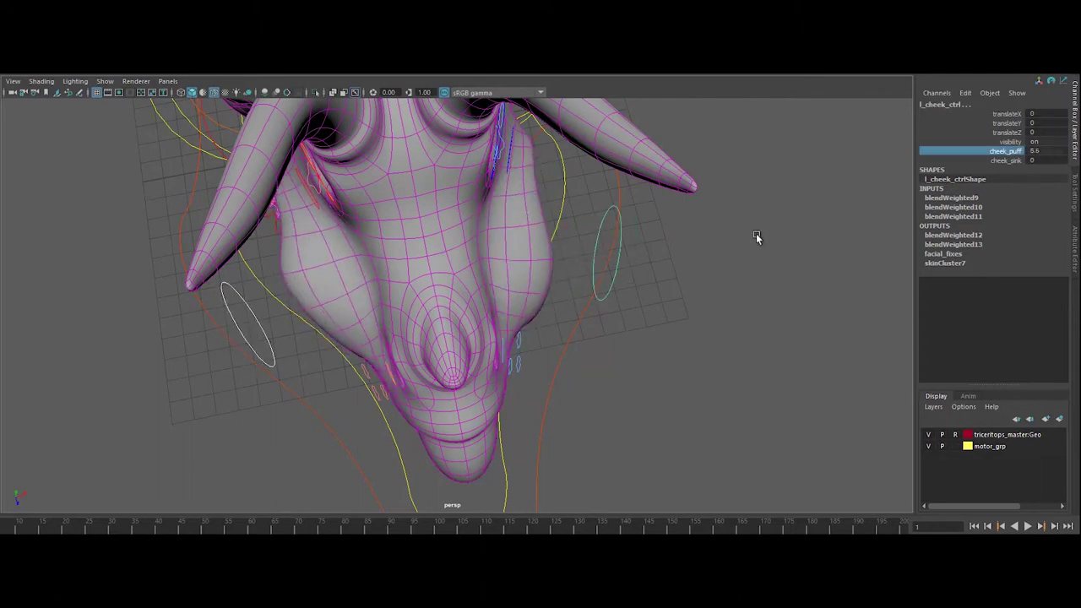
left_click(1032, 152)
type("0")
key("Return")
Try raising cheek_sink on both cheek controls and inspect the face, resetting it to 0
left_click(1008, 161)
middle_click_drag(613, 297, 746, 299)
left_click_drag(746, 299, 660, 223, "alt")
key("ctrl+z")
left_click(1033, 160)
type("0")
key("Return")
Try moving the left mouth corner control, undoing the move
left_click(502, 372)
left_click_drag(726, 321, 397, 254, "alt")
left_click(483, 306)
left_click_drag(463, 306, 457, 277)
key("ctrl+z")
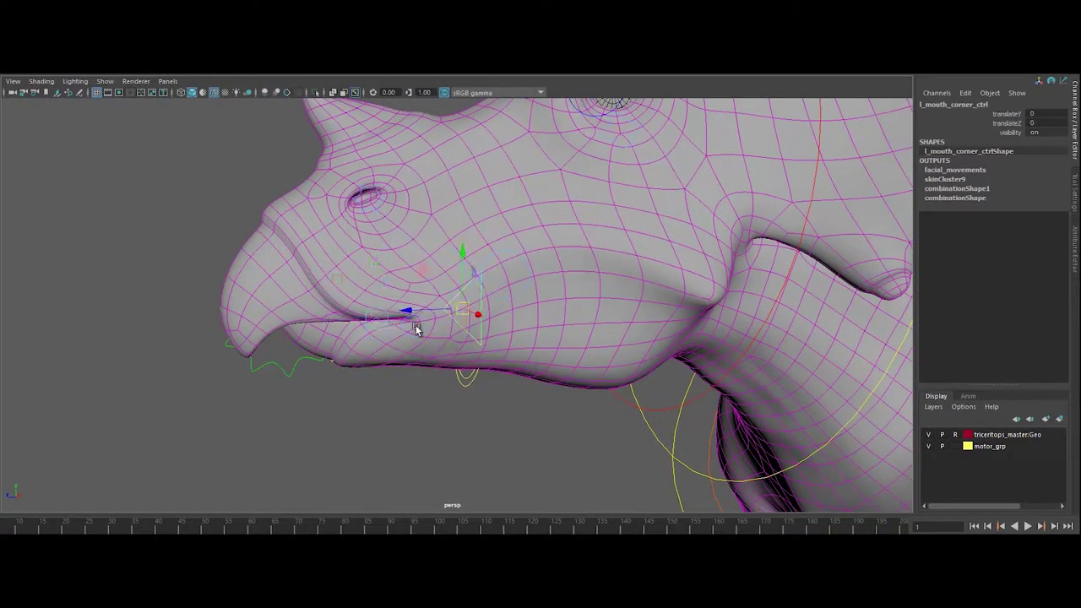
Try moving the lip controls in front of the left mouth corner, undoing the changes
left_click(387, 319)
left_click_drag(386, 320, 432, 292)
key("ctrl+z")
left_click(426, 335)
key("ctrl+z")
Adjust the mouth control at the lower jaw and raise mouth_open to open the mouth wide
left_click(378, 355)
mouse_move(378, 354)
left_mouse_down()
mouse_move(367, 354)
mouse_move(378, 347)
left_mouse_up()
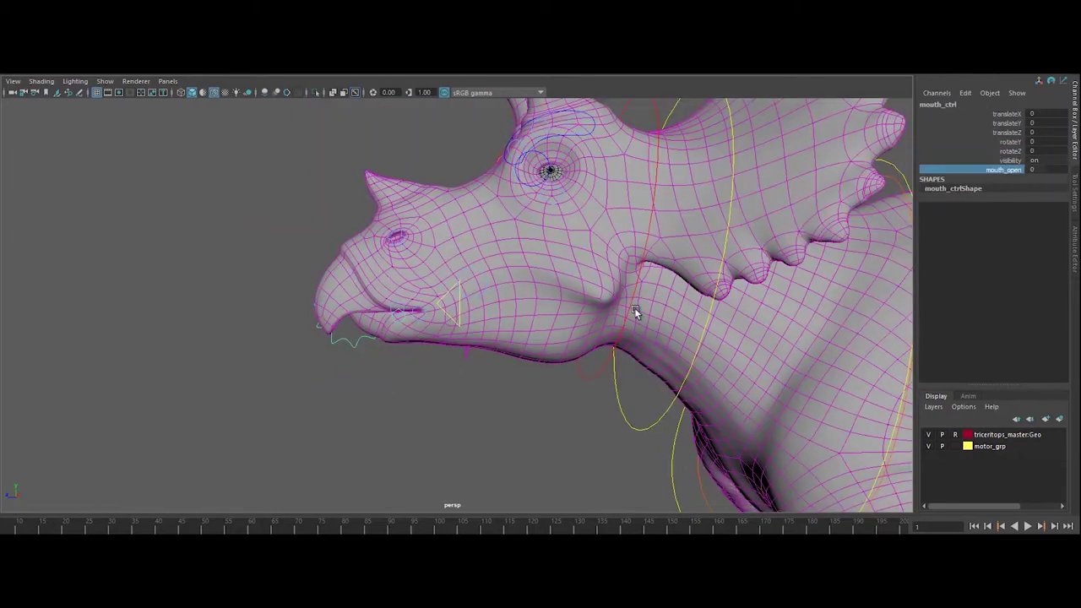
middle_click_drag(395, 427, 444, 426)
left_click_drag(444, 426, 498, 422, "alt")
right_click_drag(498, 422, 571, 377, "alt")
left_click_drag(571, 377, 454, 275, "alt")
Try posing the tongue with its IK controls inside the open mouth, undoing the changes
left_click(508, 225)
left_click(496, 385, "shift")
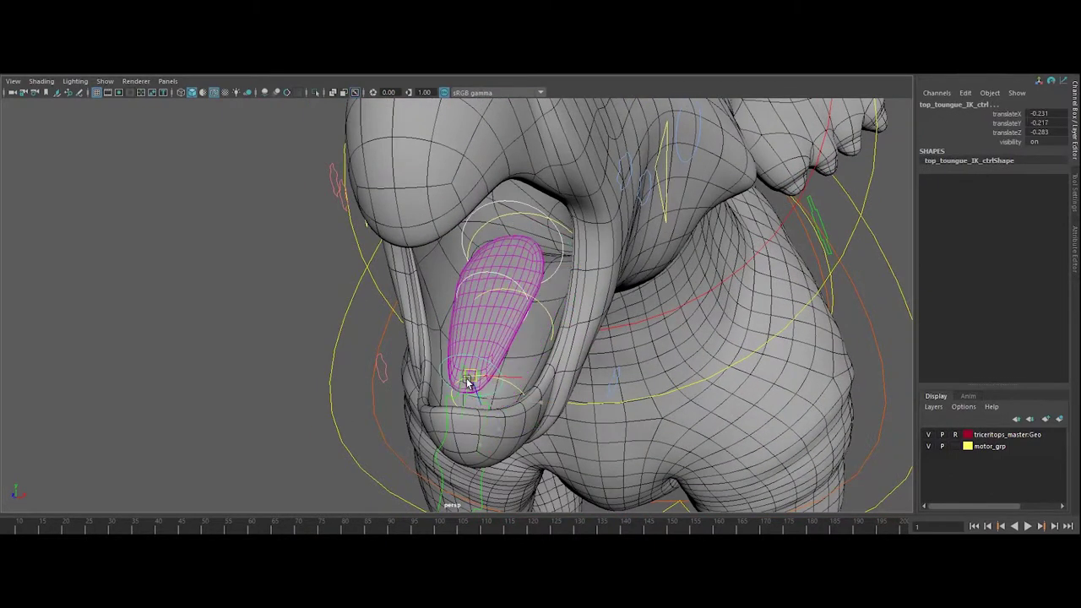
key("e")
mouse_move(477, 391)
left_mouse_down()
mouse_move(473, 370)
mouse_move(476, 382)
left_mouse_up()
key("ctrl+z")
left_click(508, 295)
mouse_move(517, 319)
left_mouse_down("alt")
mouse_move(545, 347)
mouse_move(554, 306)
mouse_move(511, 301)
left_mouse_up("alt")
key("w")
key("ctrl+z")
right_click_drag(583, 364, 427, 380, "alt")
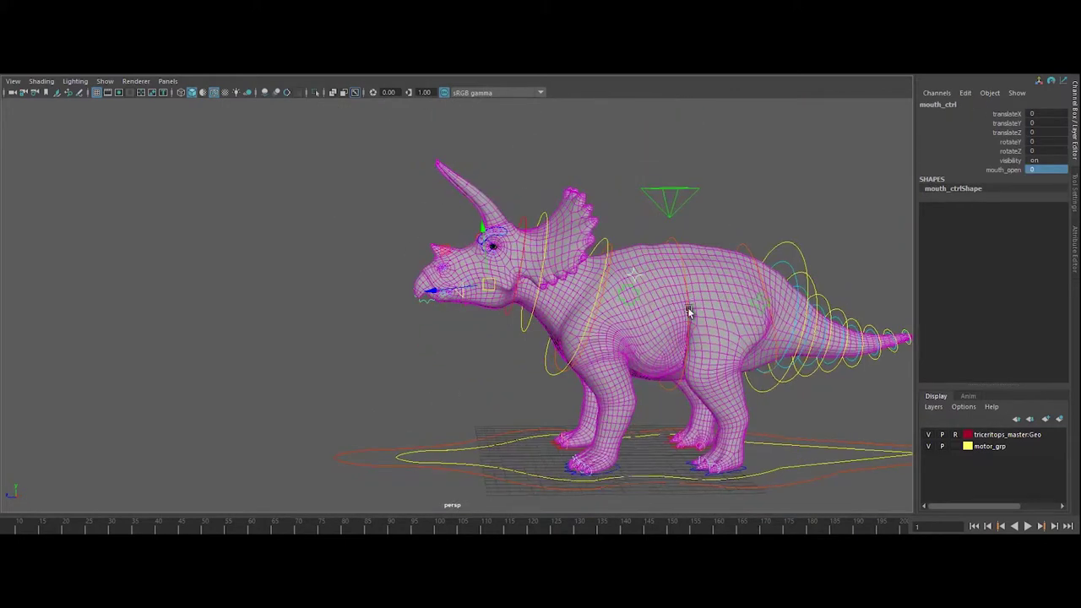
Enlarge the whole rig by setting the master control's global_scale to 5
left_click_drag(644, 304, 822, 331, "alt")
left_click(824, 331)
right_click_drag(823, 331, 752, 338, "alt")
right_click_drag(792, 362, 676, 313, "alt")
left_click_drag(676, 314, 663, 300, "alt")
mouse_move(731, 340)
middle_mouse_down()
mouse_move(685, 344)
mouse_move(728, 346)
middle_mouse_up()
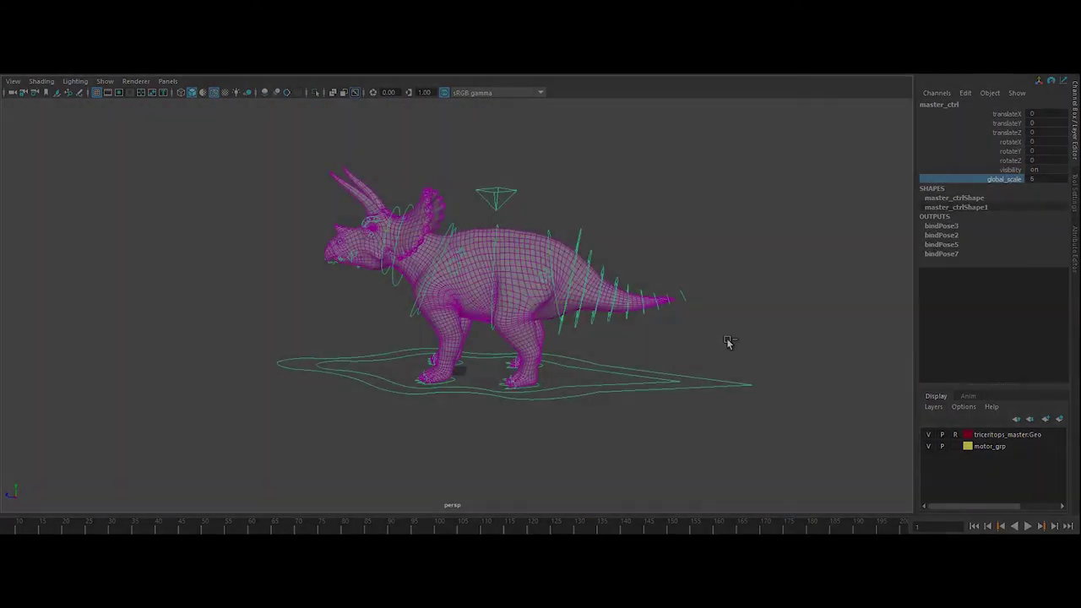